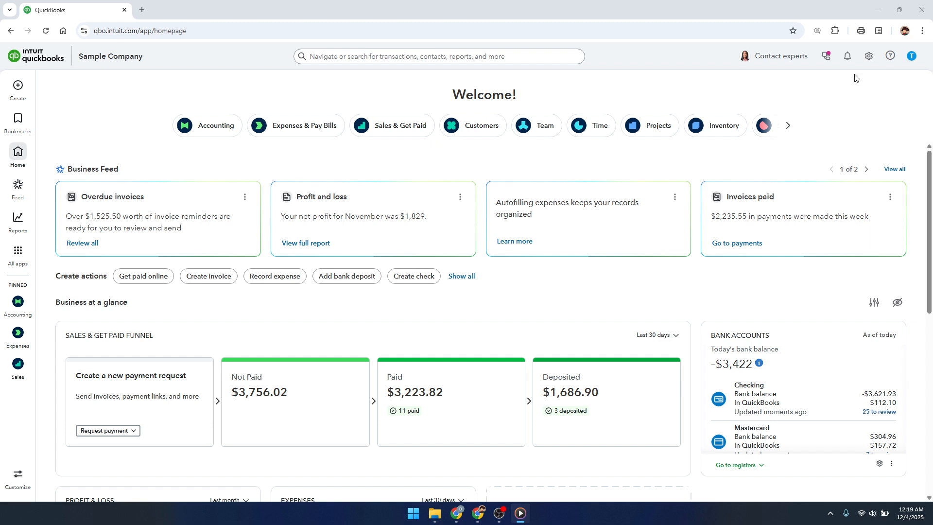
Step: Open the company's chart of accounts from the settings options
click(874, 56)
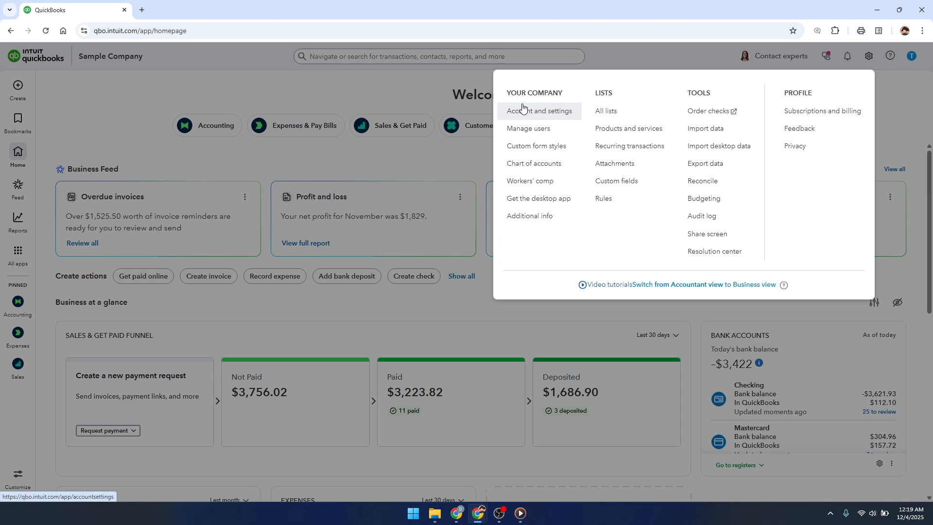
drag(506, 92, 576, 95)
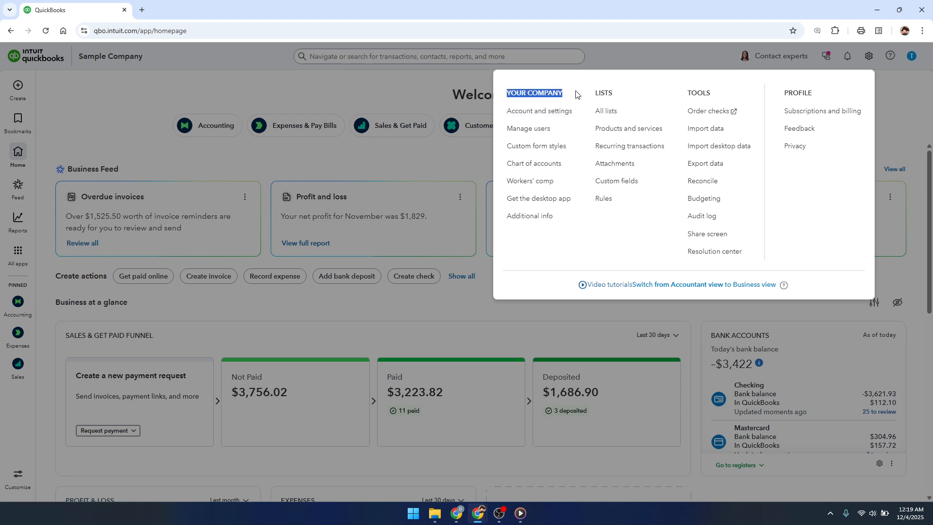
click(560, 91)
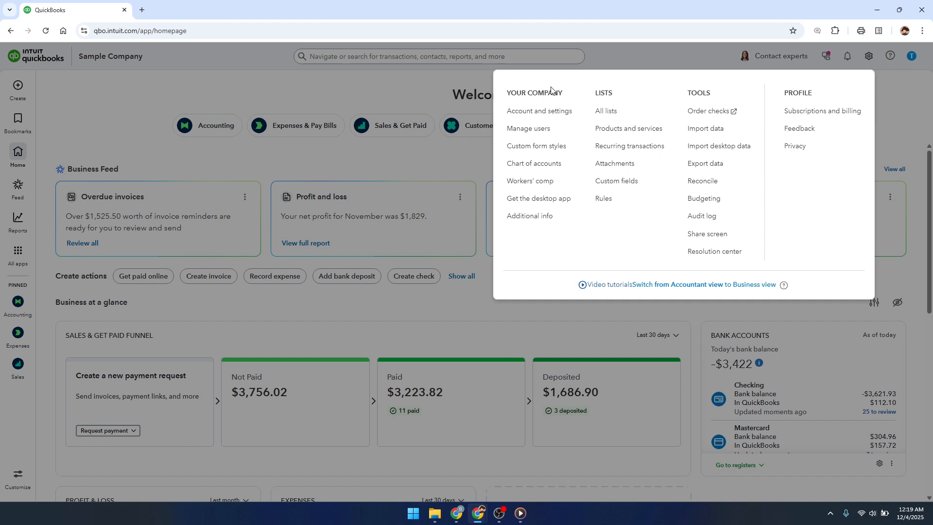
click(521, 164)
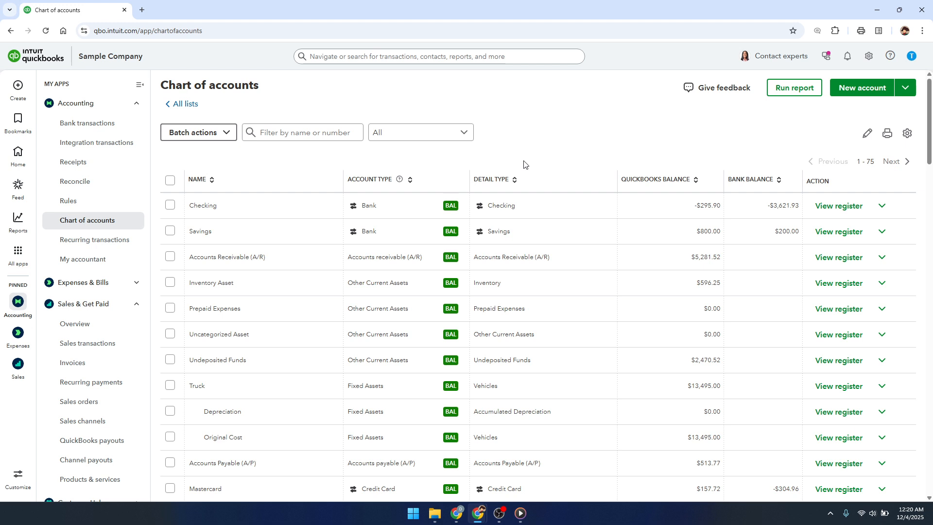
Step: Start a new account in the chart of accounts and name it "Business checking account"
click(865, 94)
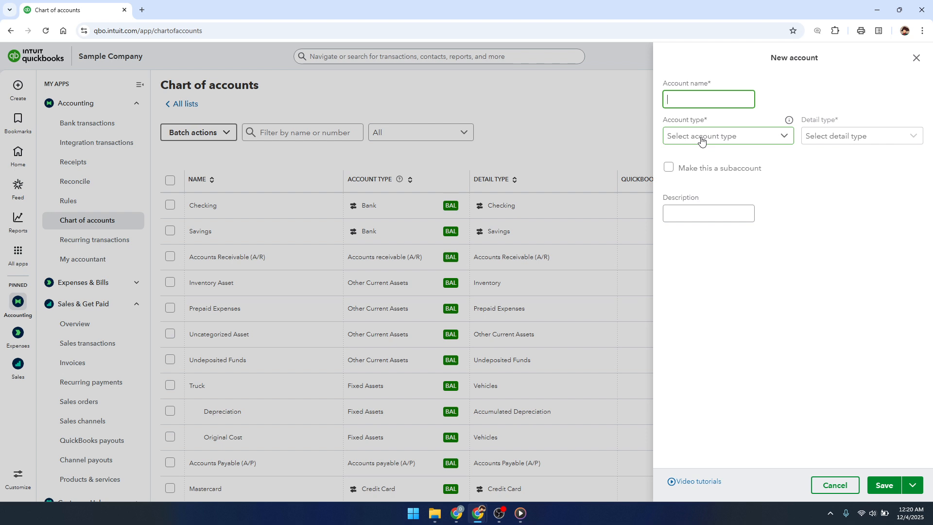
click(702, 140)
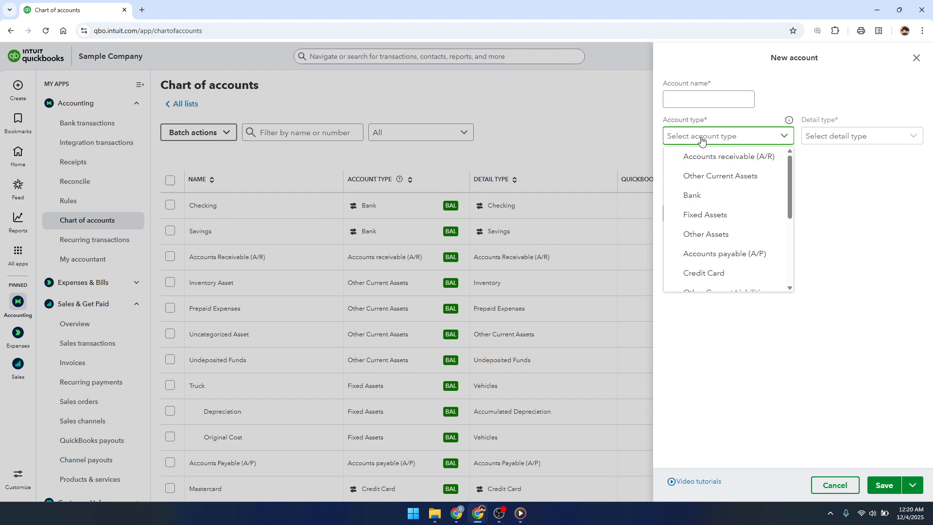
click(713, 105)
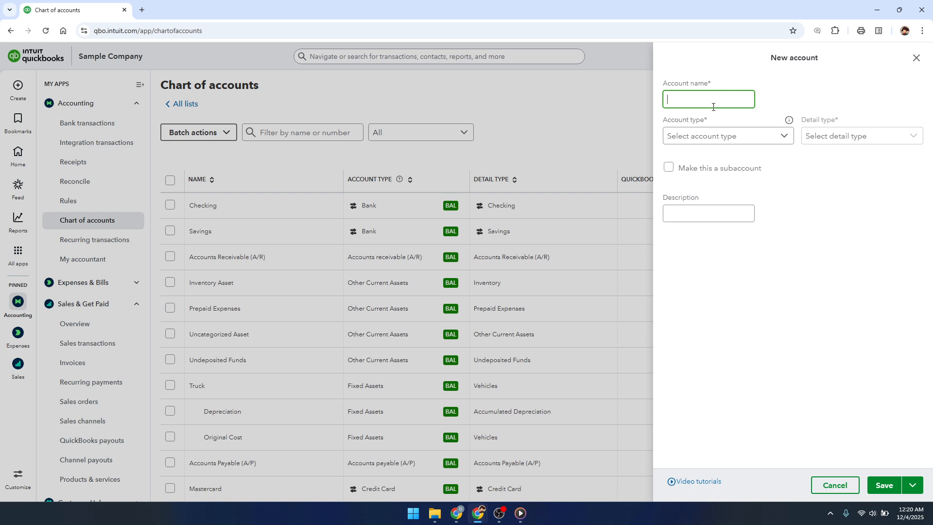
text(Bu)
text(sines)
text(s )
text(check)
text(ing acc)
text(ount)
Step: Set the new account's type to Bank and its detail type to Checking
click(734, 139)
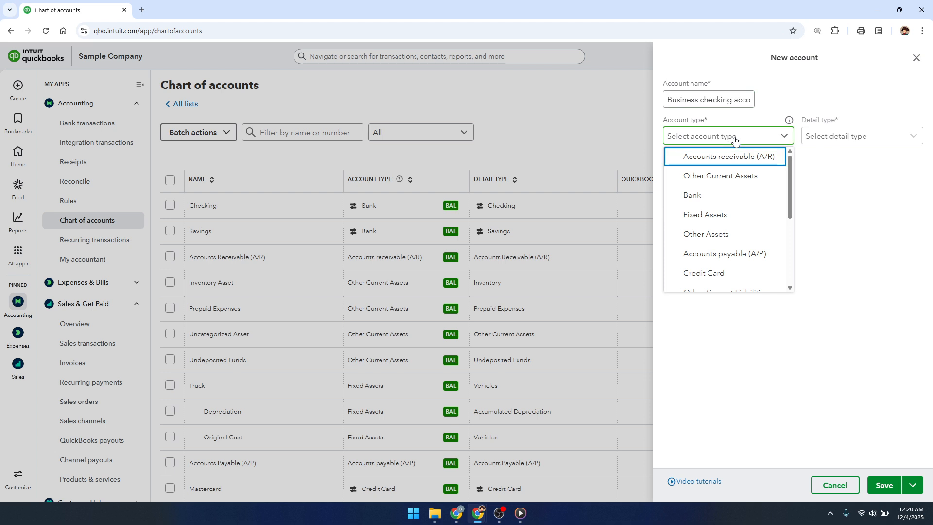
click(723, 155)
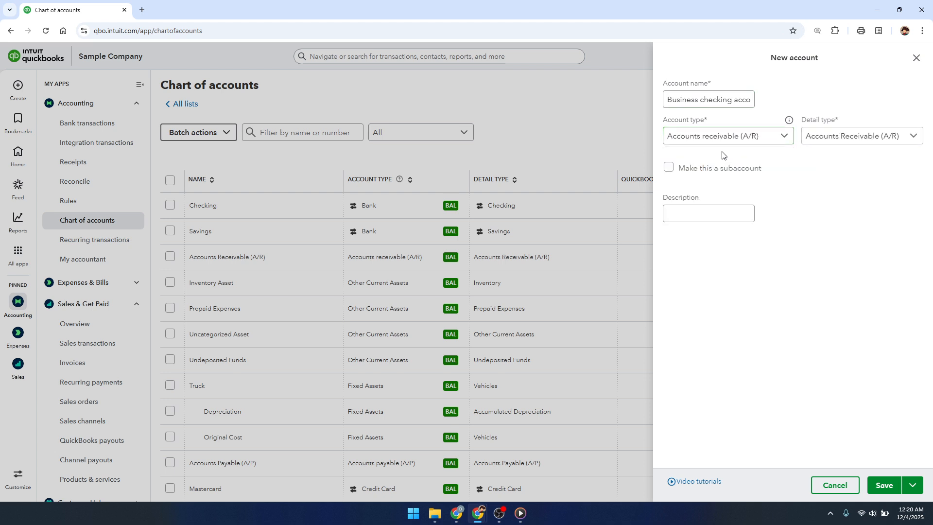
click(740, 142)
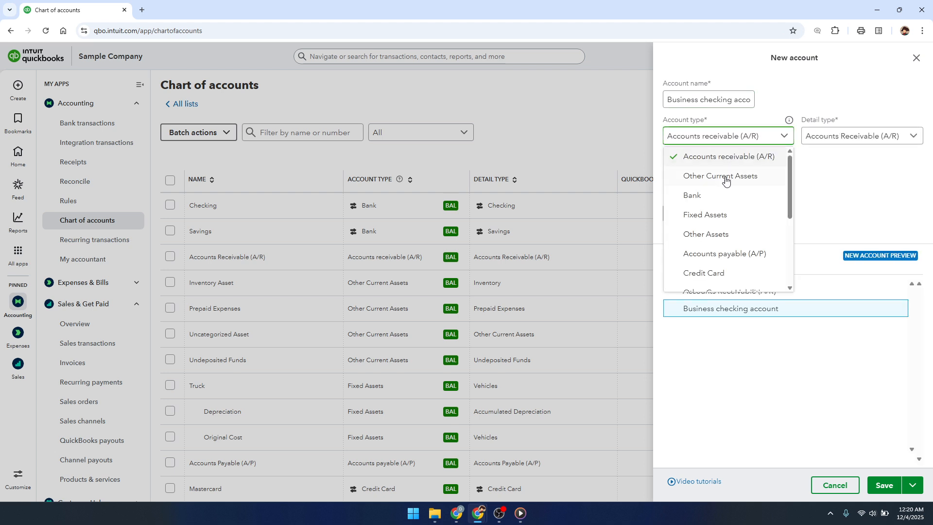
click(720, 195)
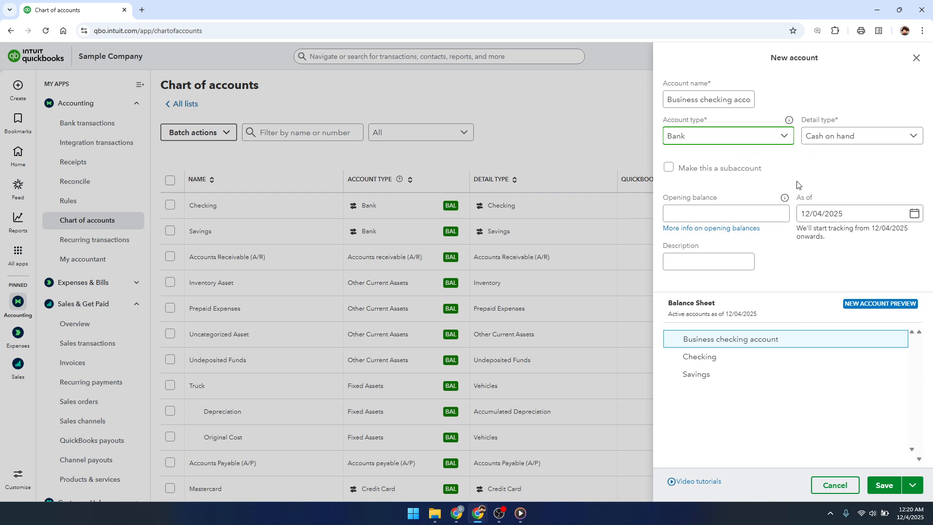
click(850, 141)
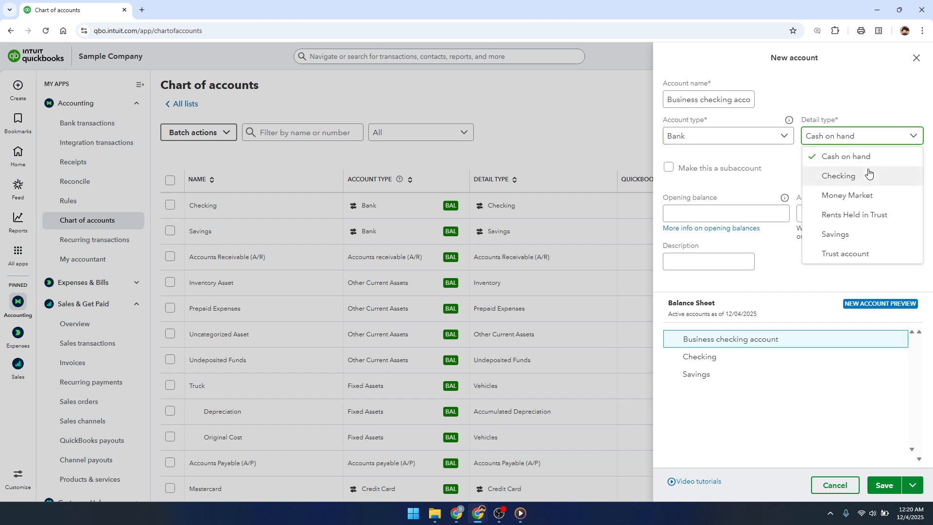
click(844, 179)
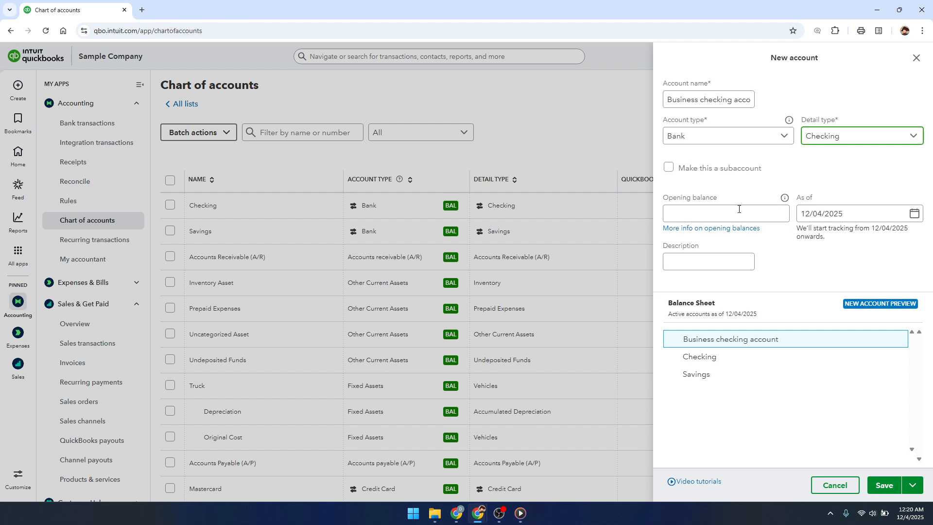
Step: Enter an opening balance of 1,000,000 for the business checking account
click(737, 210)
text(1)
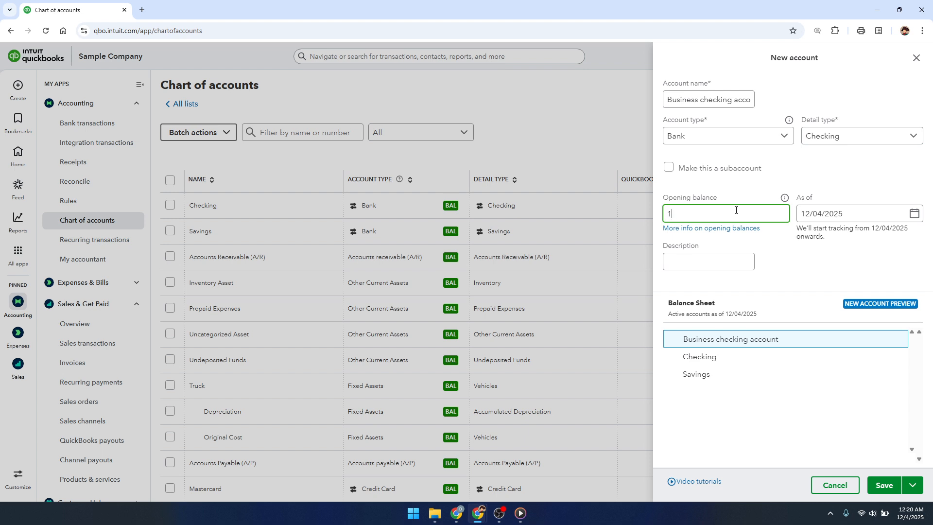
text(000000)
click(746, 198)
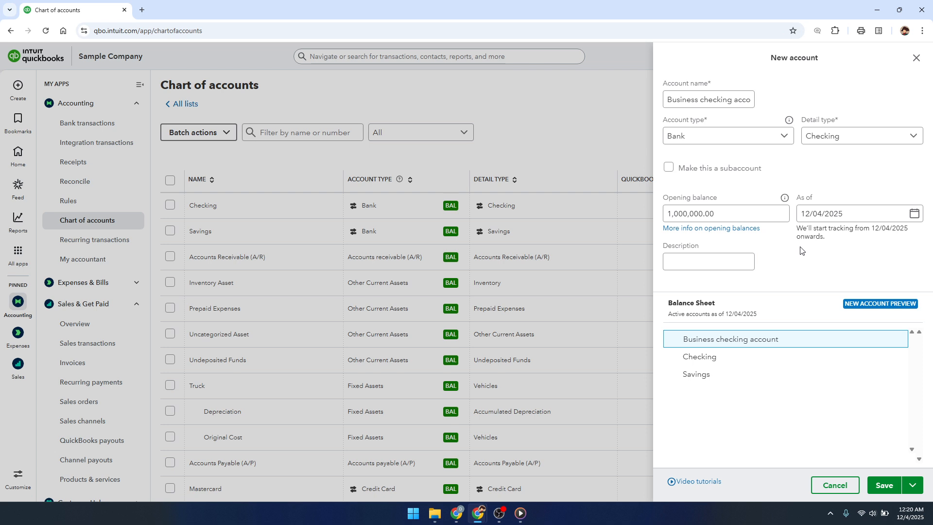
click(670, 168)
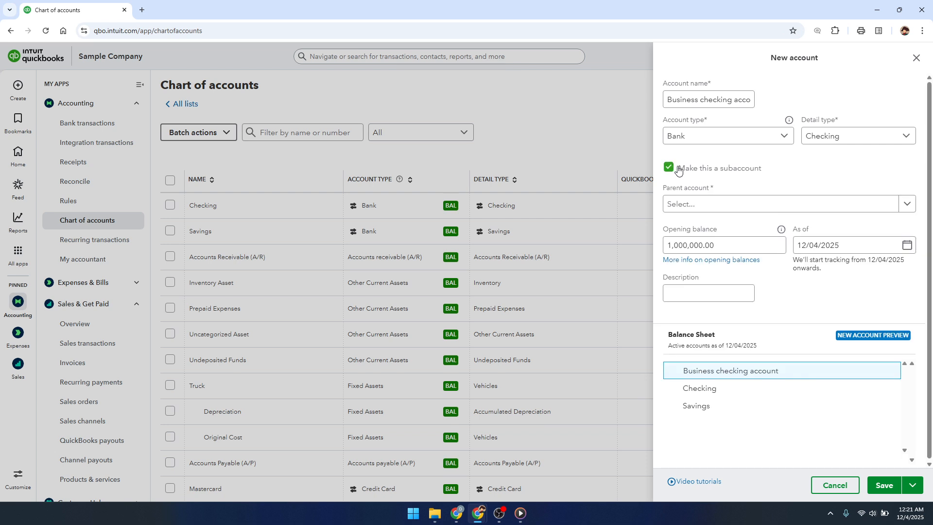
click(715, 204)
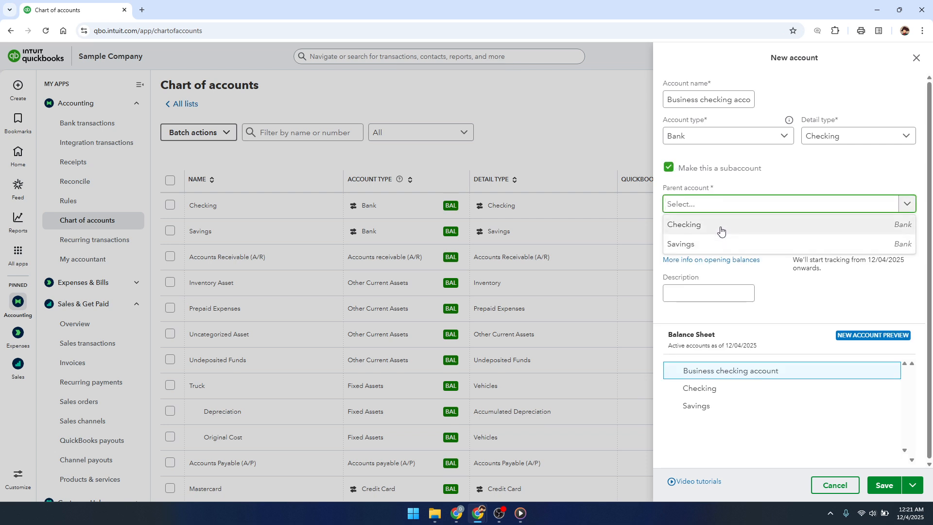
click(723, 186)
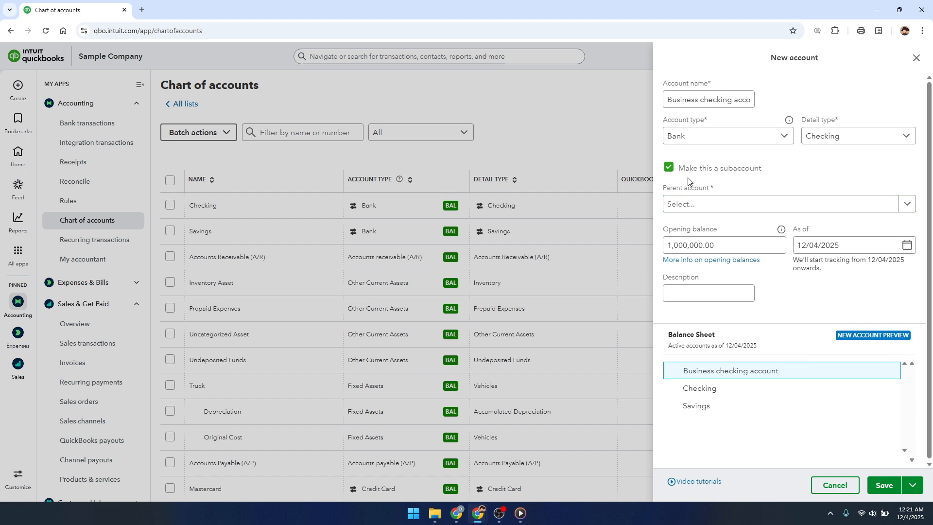
click(674, 168)
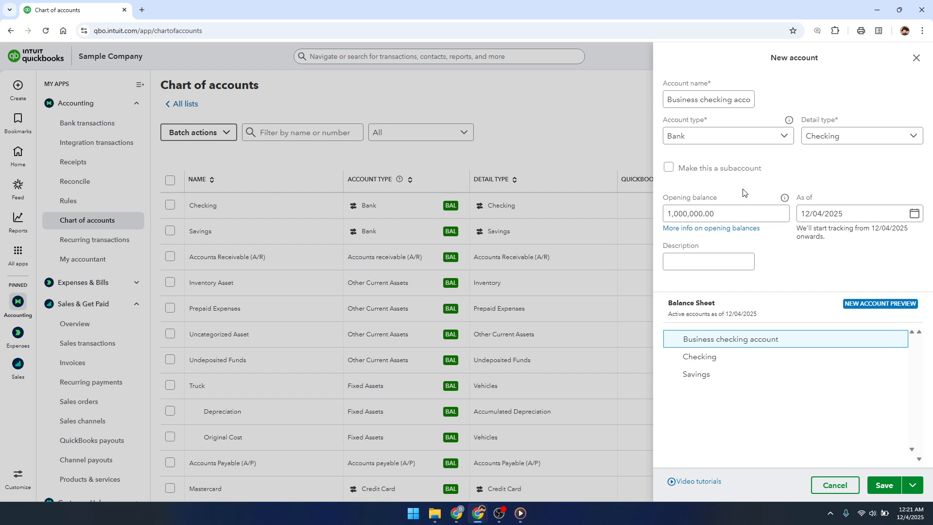
Step: Leave the description empty and save the new business checking account
click(691, 267)
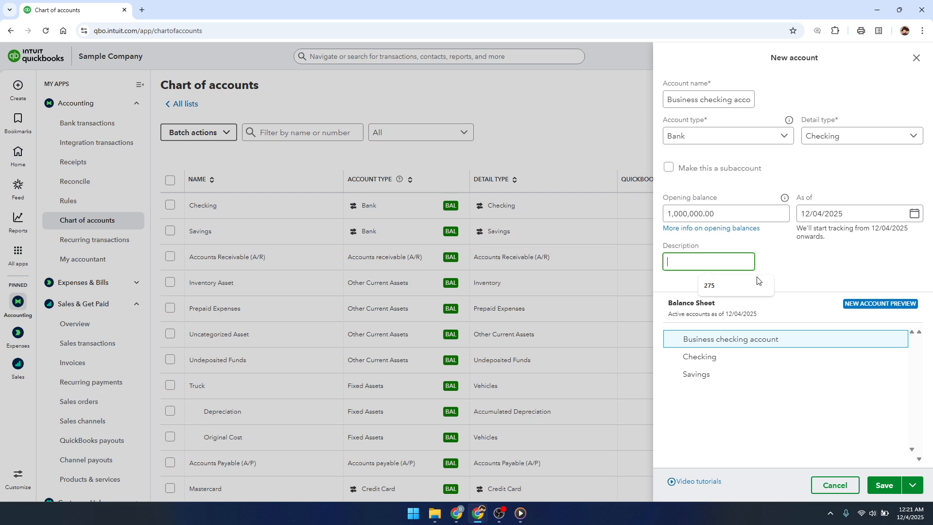
click(811, 271)
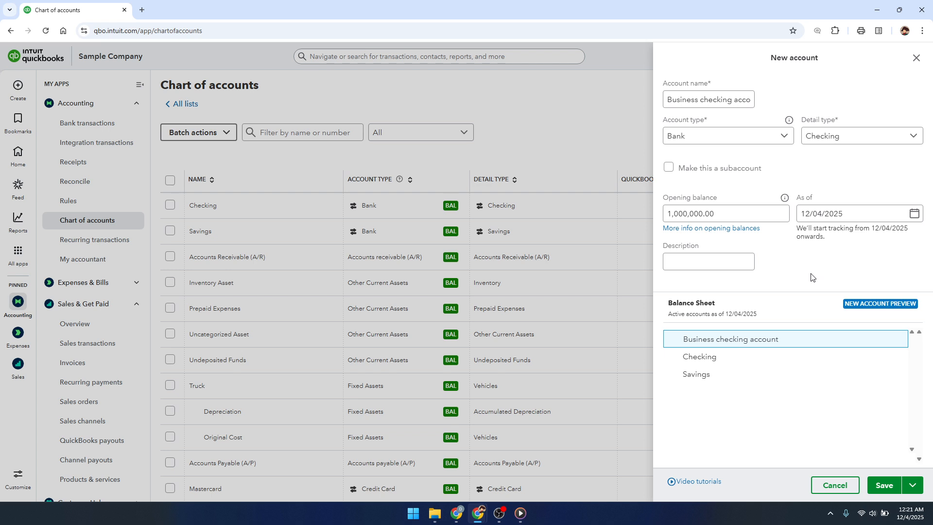
click(883, 487)
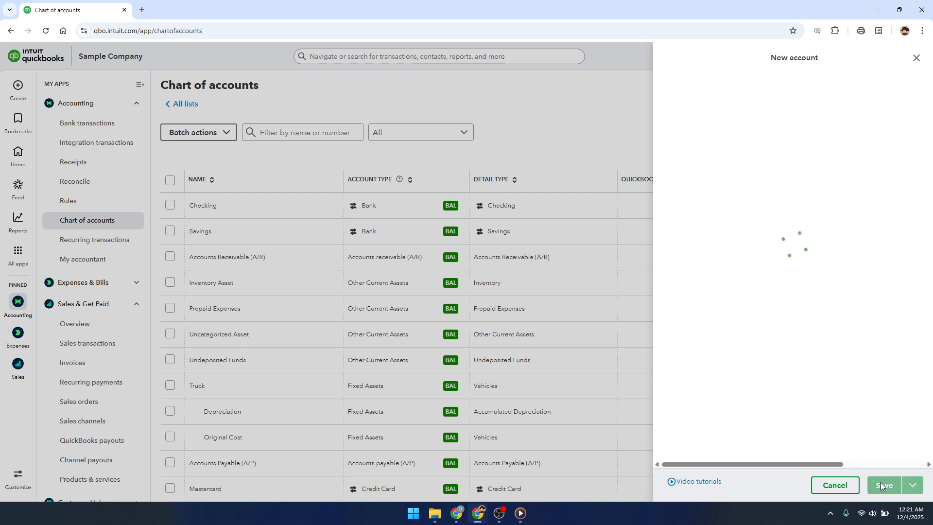